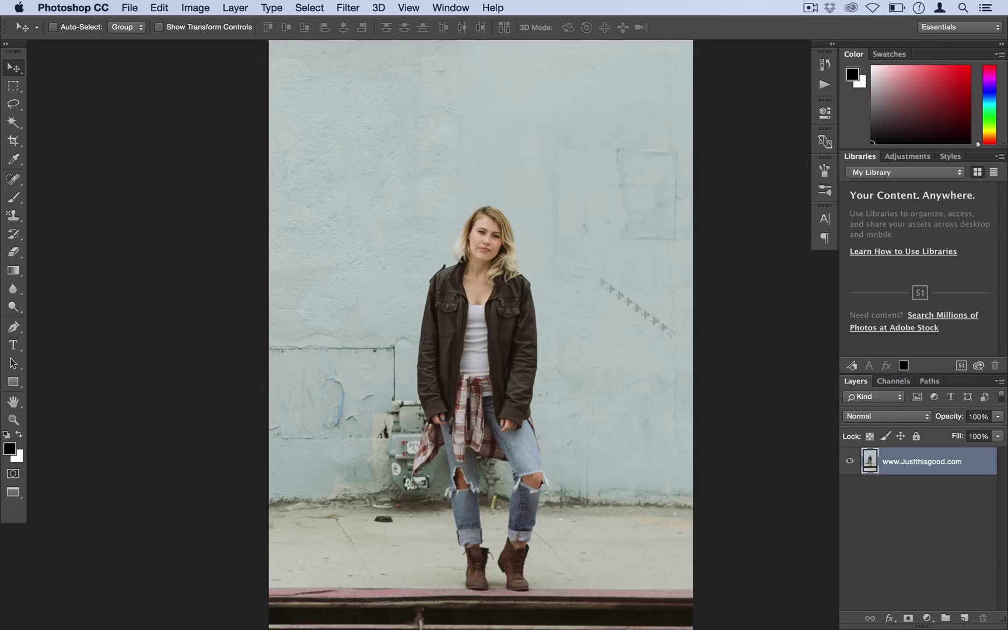
- Rotate the canvas 90° counter clockwise so the portrait lies sideways in landscape
click(208, 7)
mouse_move(248, 150)
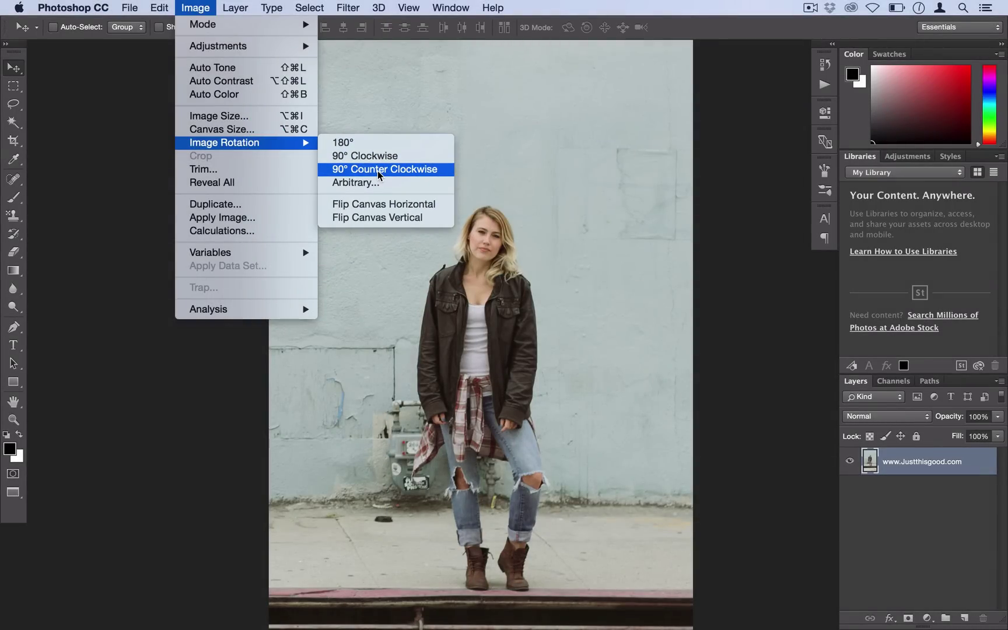
click(377, 169)
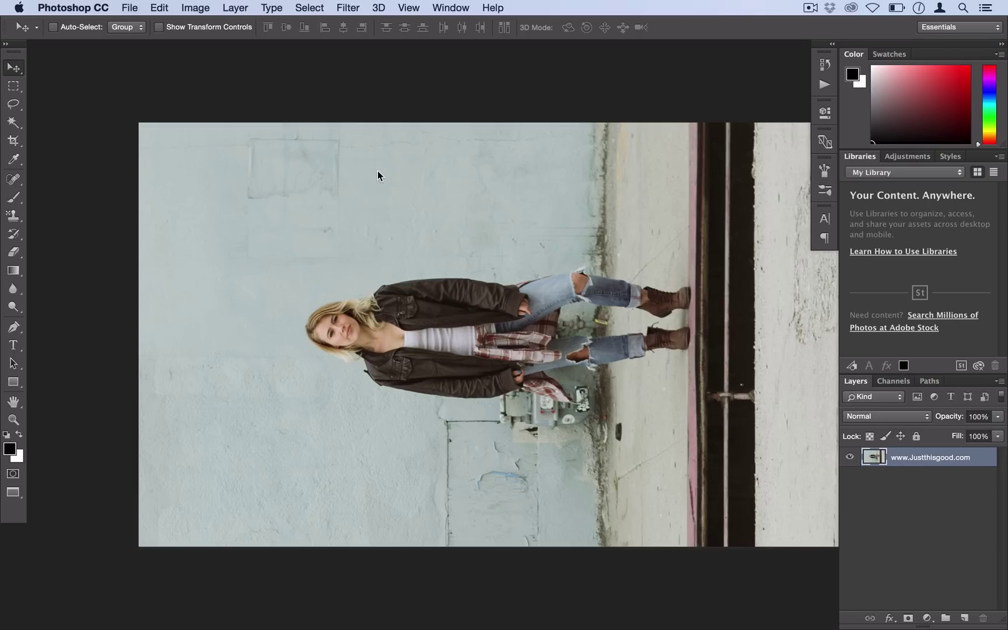
scroll(356, 303, right, 5)
scroll(357, 304, up, 2)
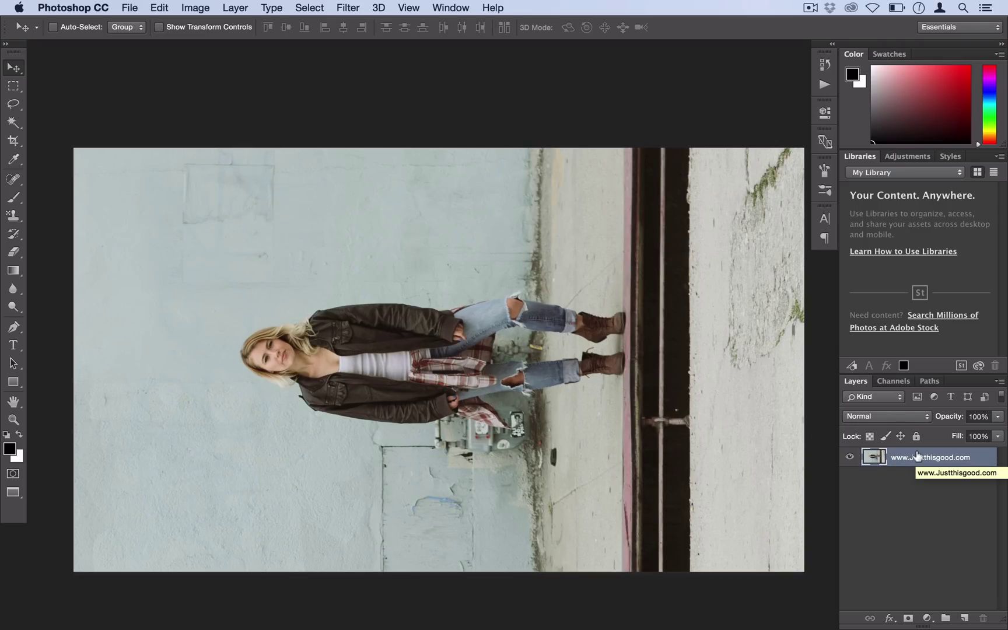
- Duplicate the photo layer with Cmd+J, then dismiss the copy's context menu unused
key(super+j)
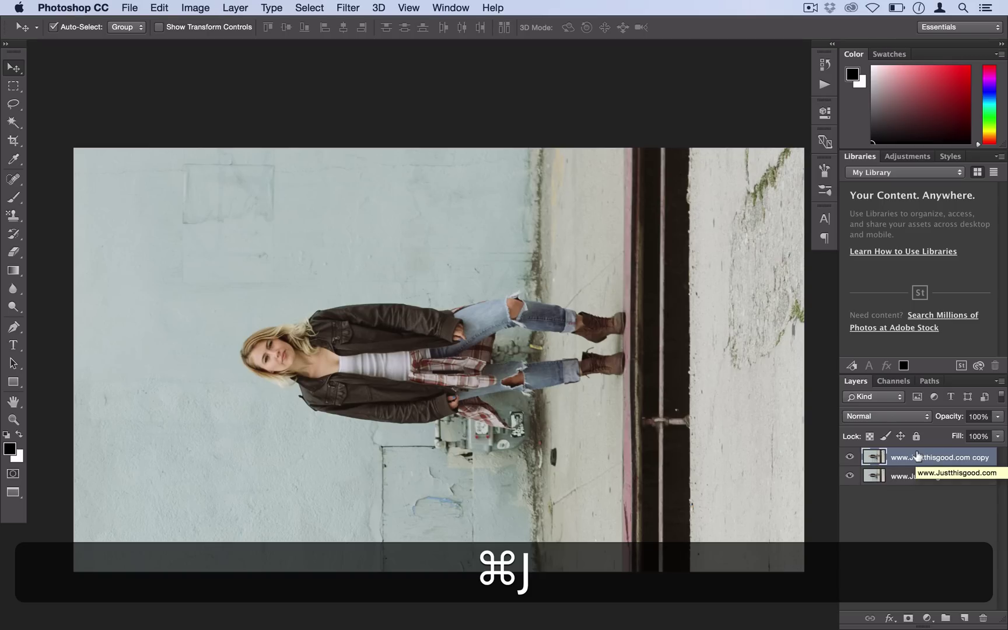
key(super)
right_click(918, 457)
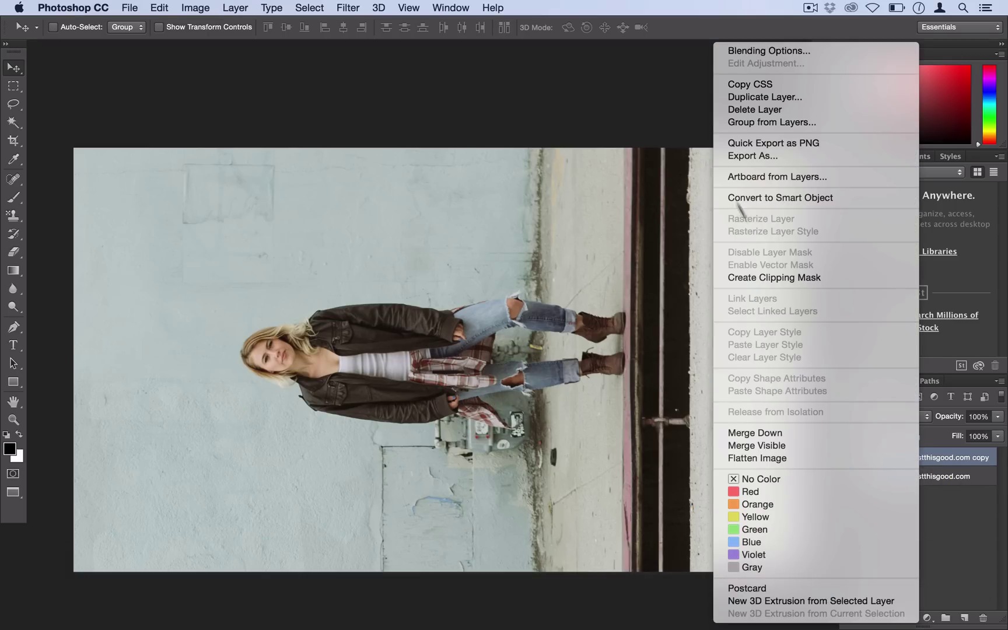
click(966, 460)
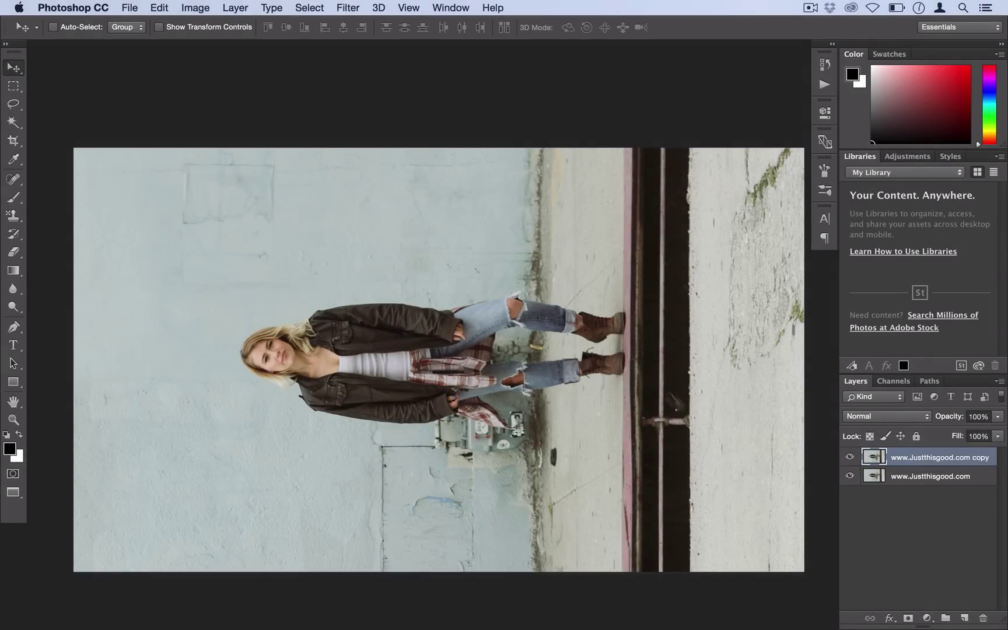
- Apply Filter > Stylize > Wind to the copy, direction From the Left, method Stagger
click(348, 7)
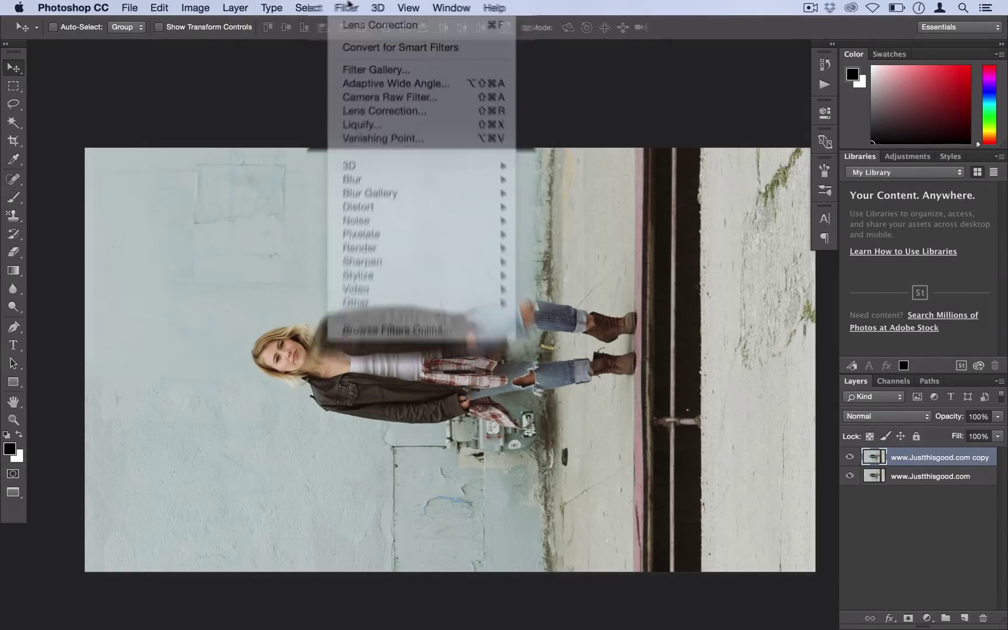
mouse_move(388, 268)
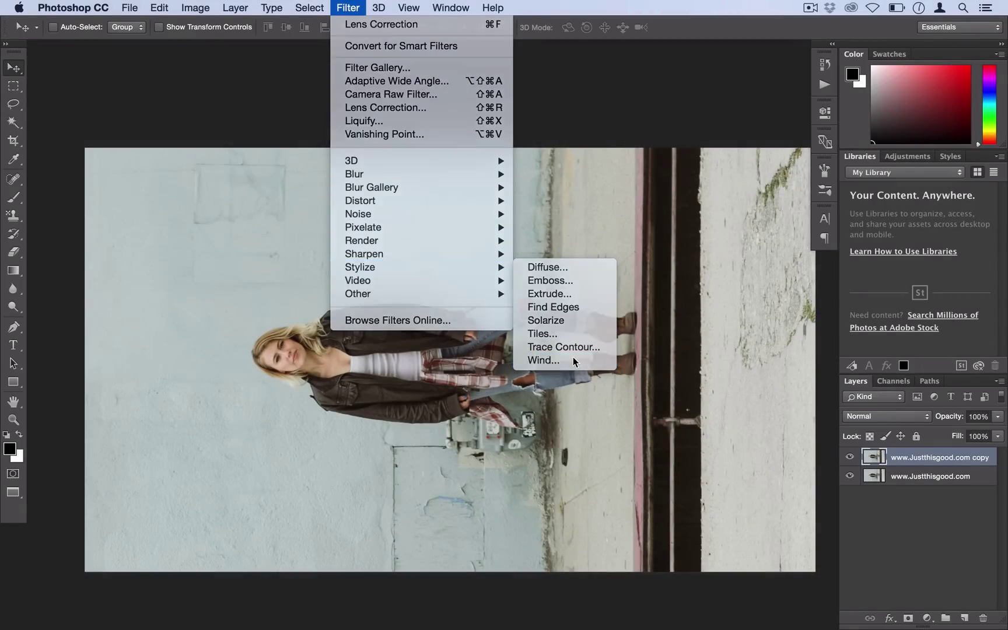
click(569, 358)
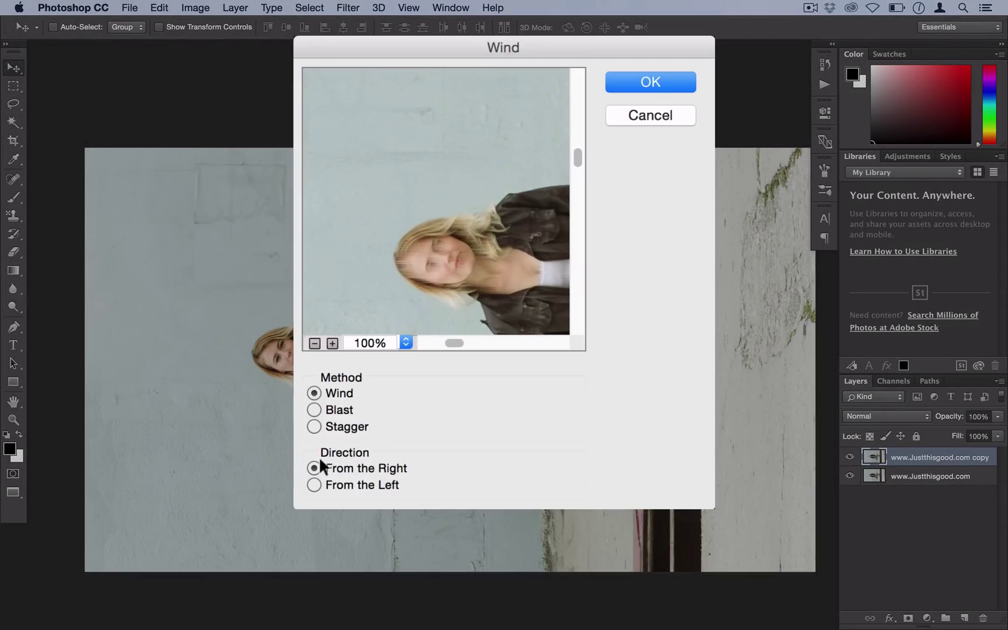
click(327, 485)
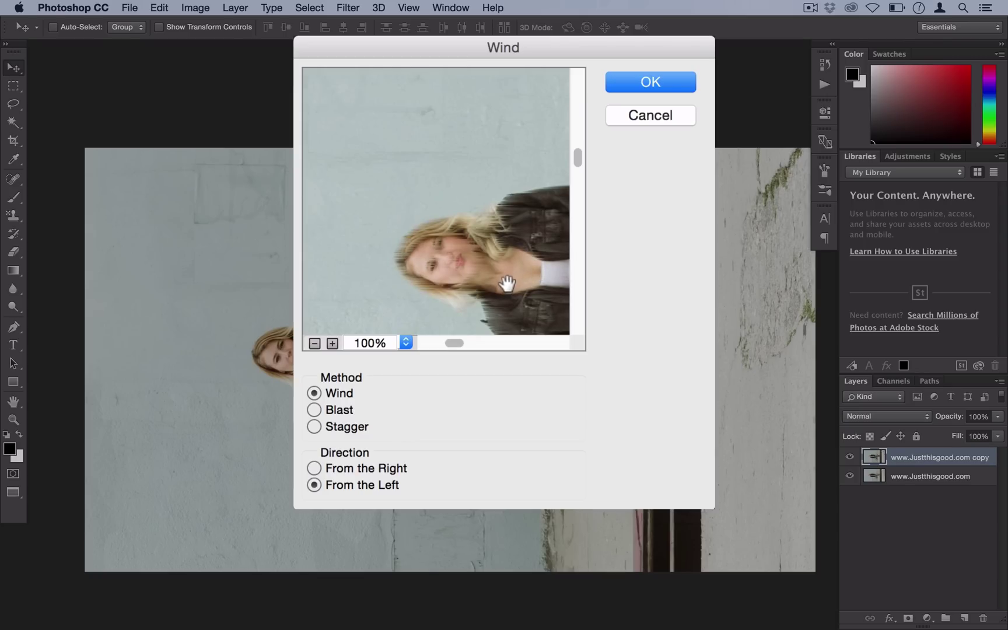
click(303, 405)
click(308, 427)
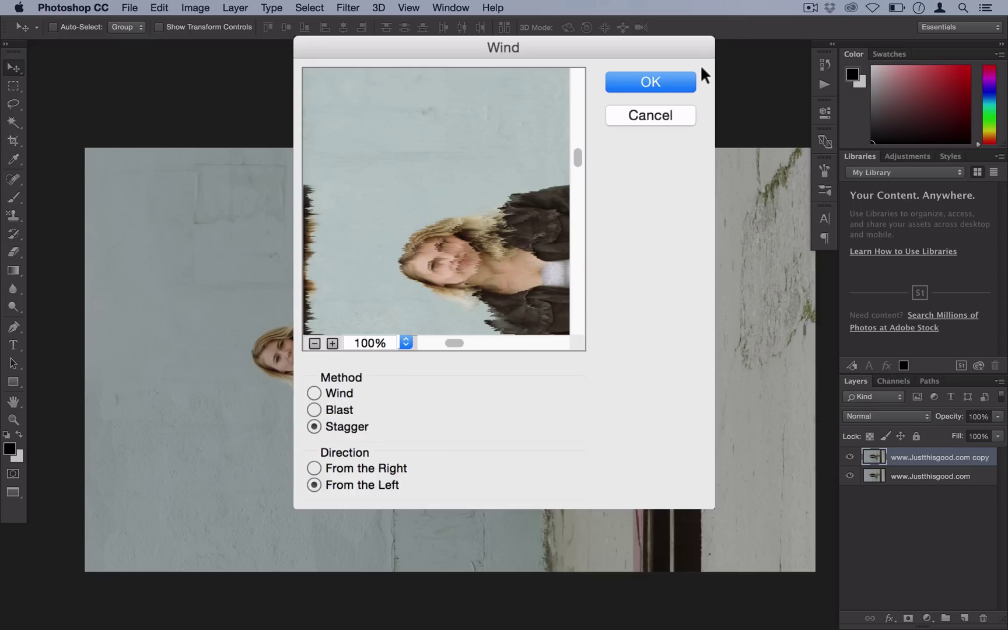
click(651, 71)
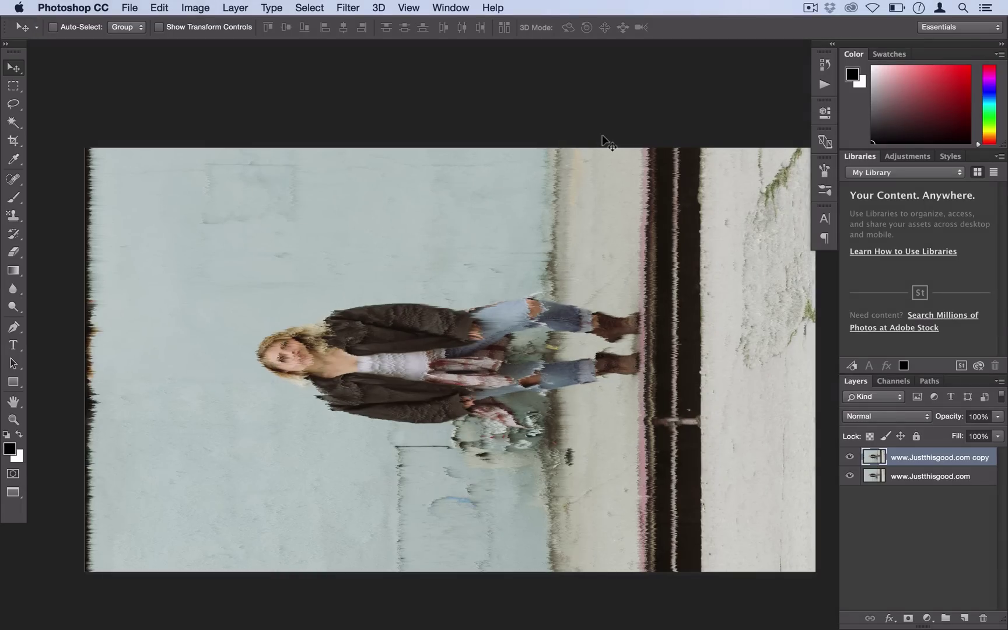
- Reapply the Wind filter three more times with Cmd+F to lengthen the streaks
key(super)
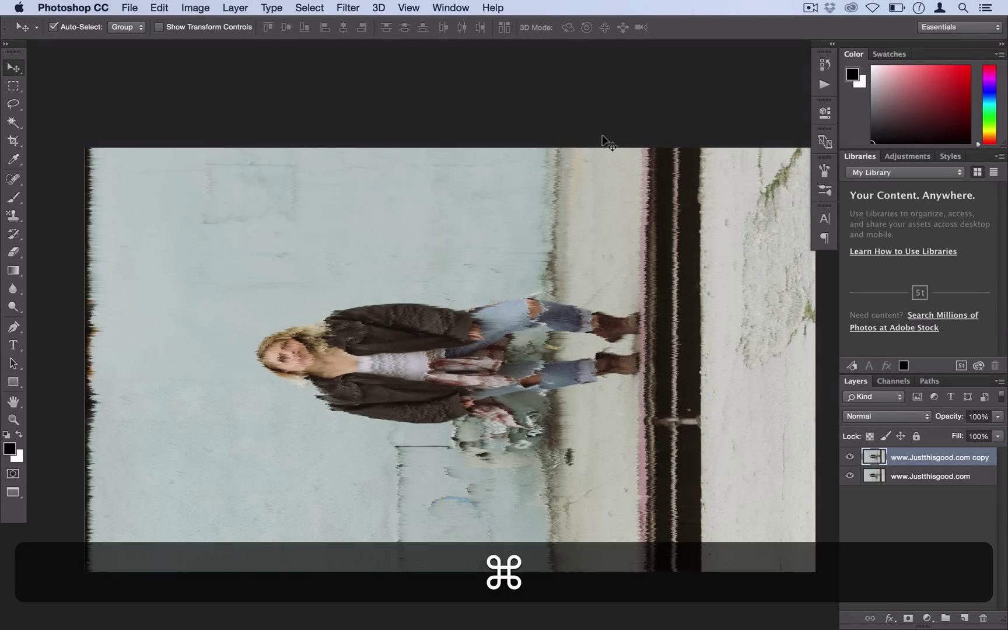
key(super+f)
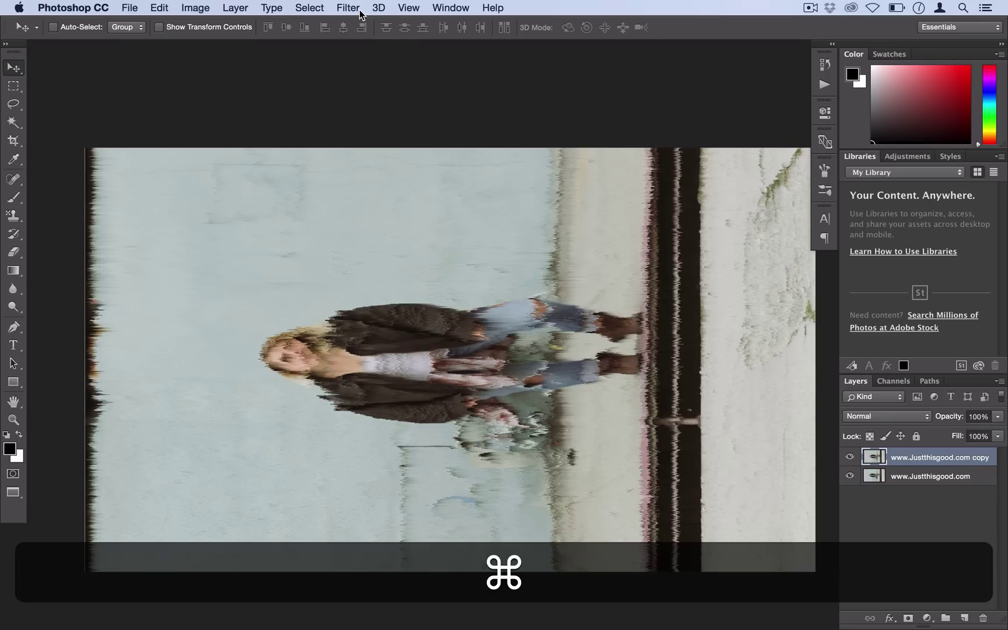
click(345, 8)
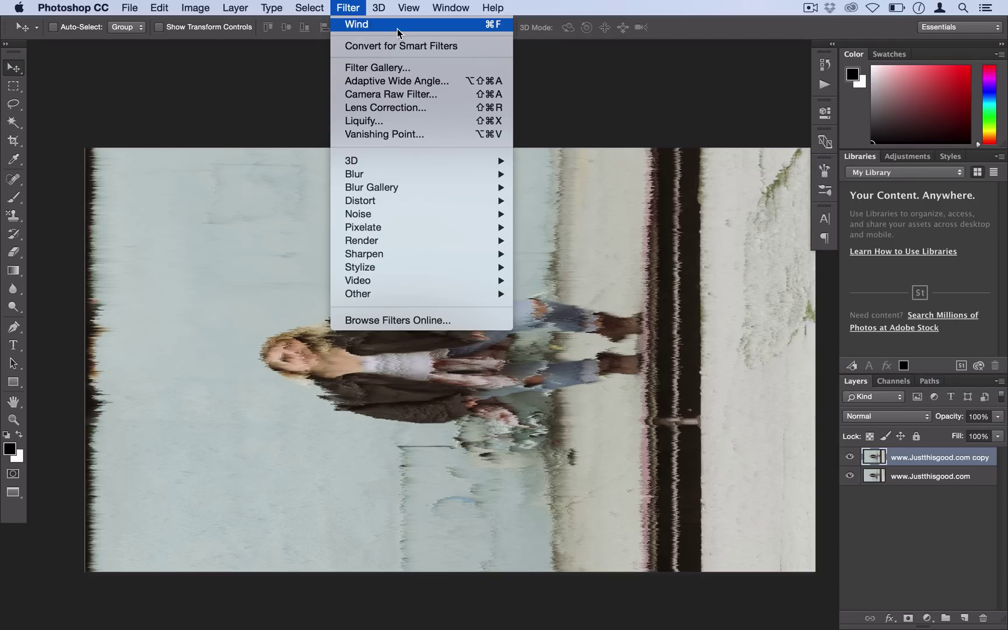
click(353, 7)
key(super+f)
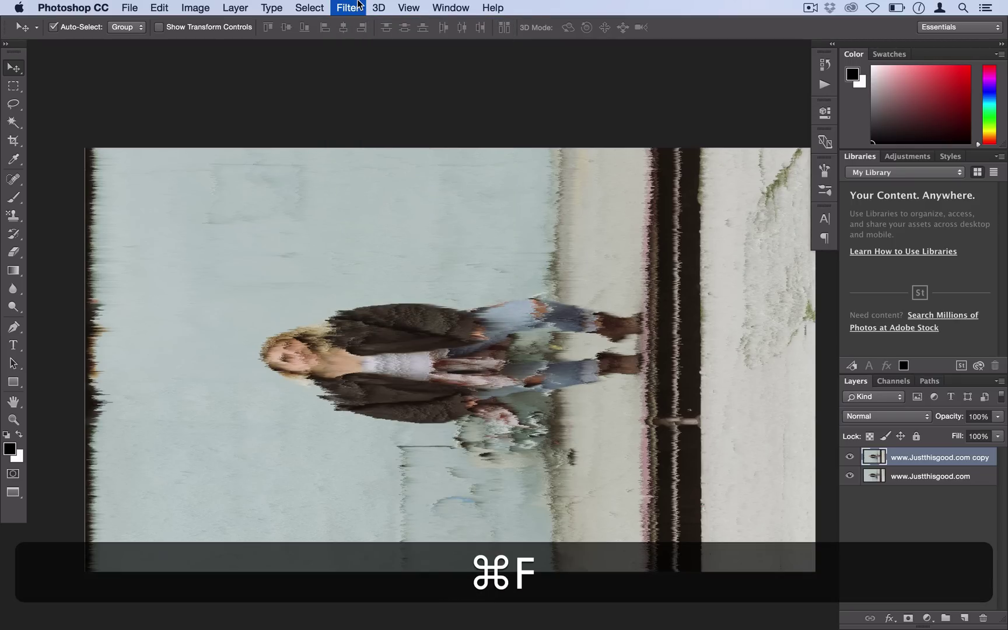
key(super+f)
key(super+f)
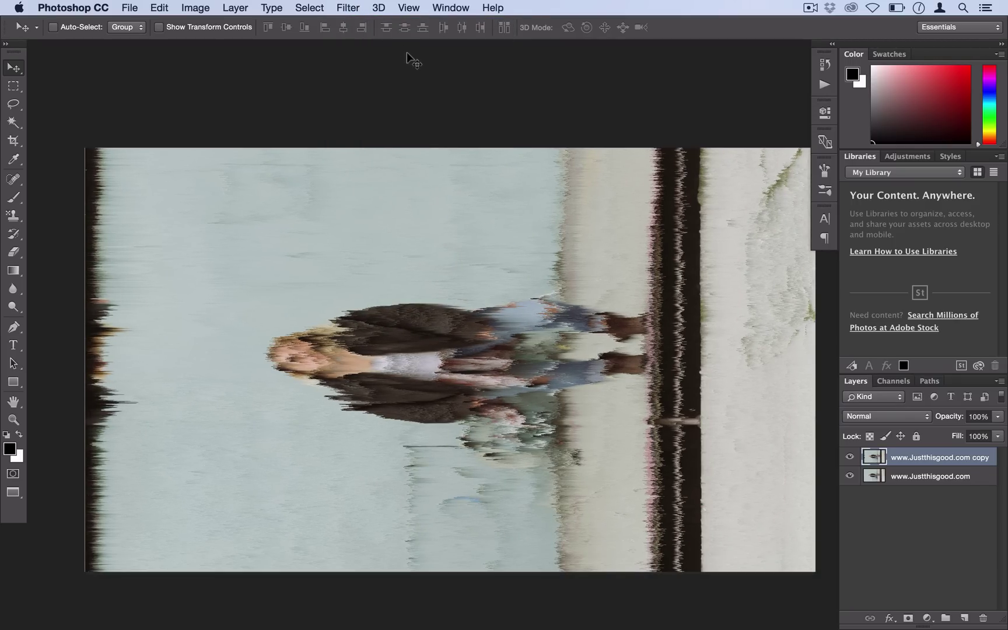
- Apply the Wind filter again with the plain Wind method, then repeat it with Cmd+F
click(353, 7)
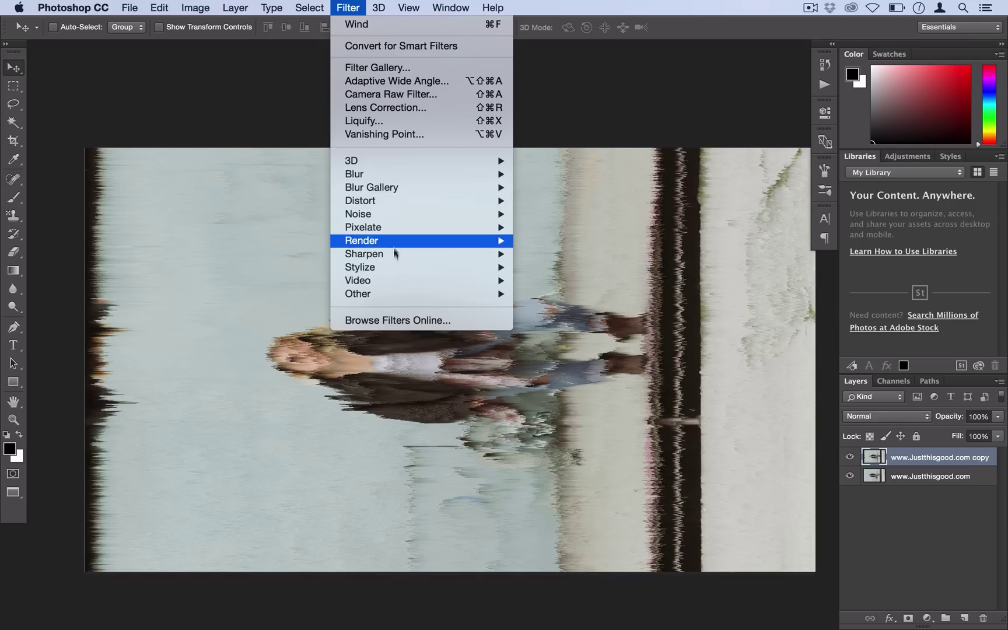
mouse_move(394, 263)
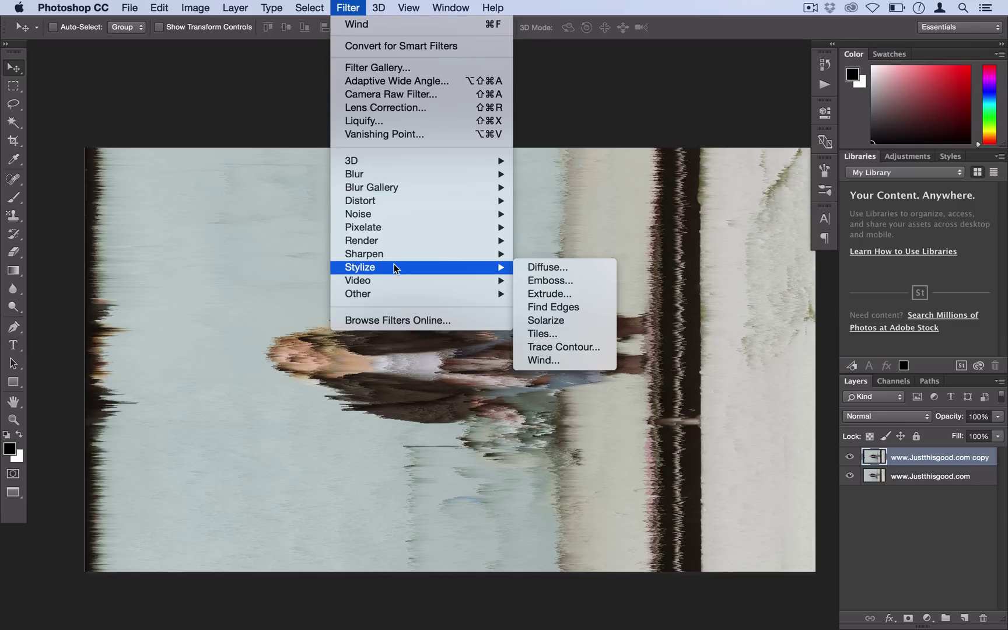
click(575, 358)
drag(455, 246, 458, 244)
click(377, 353)
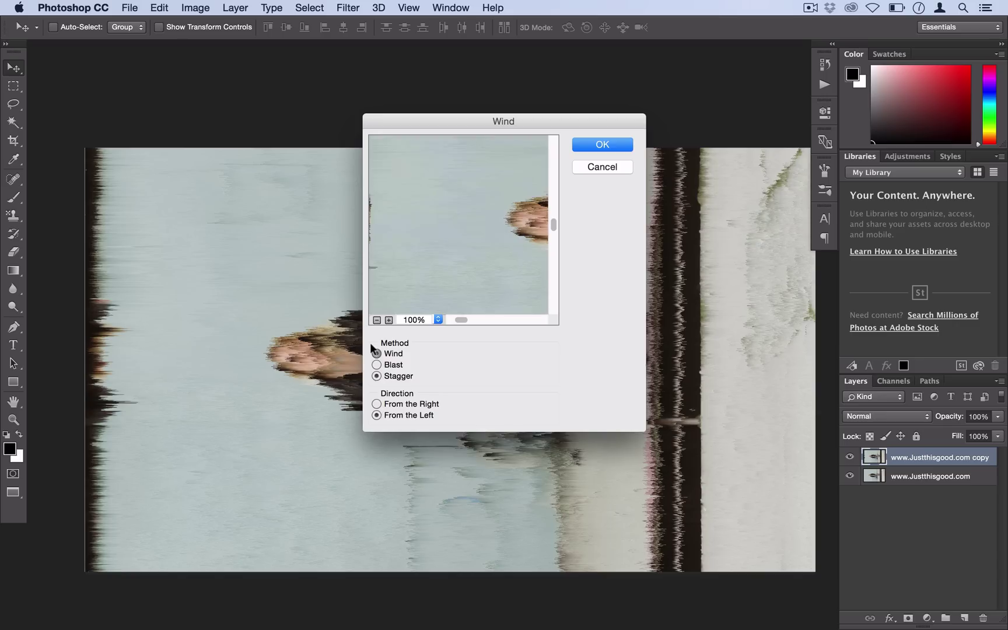
click(368, 359)
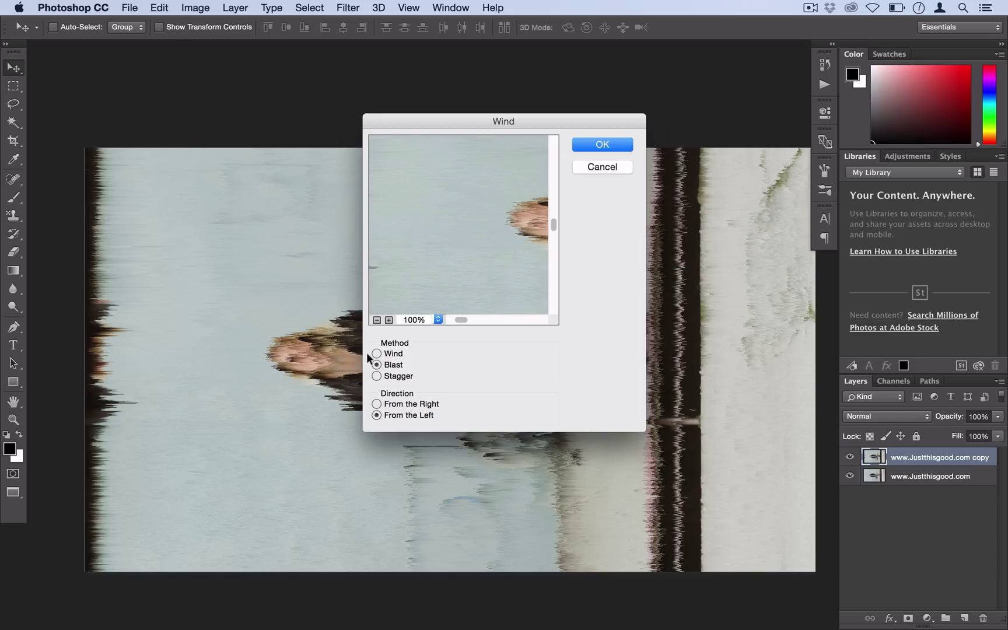
click(376, 353)
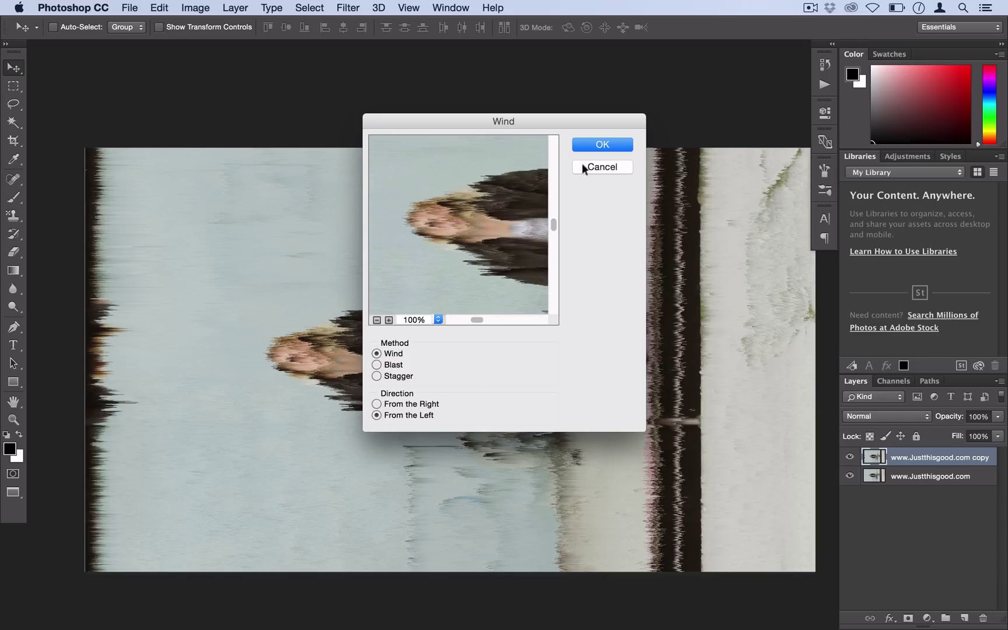
click(601, 144)
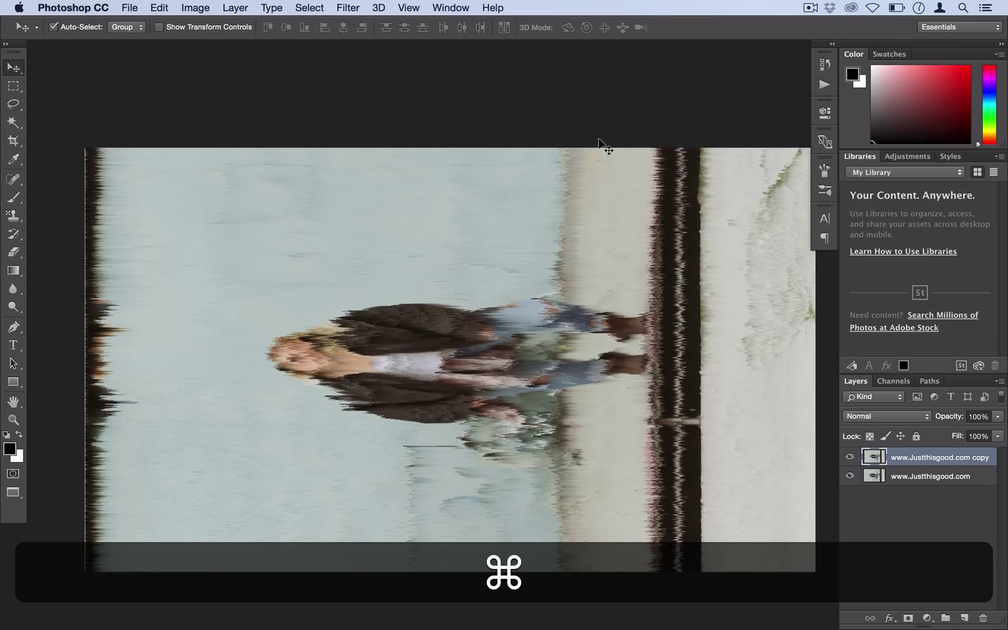
key(super+f)
key(super+f)
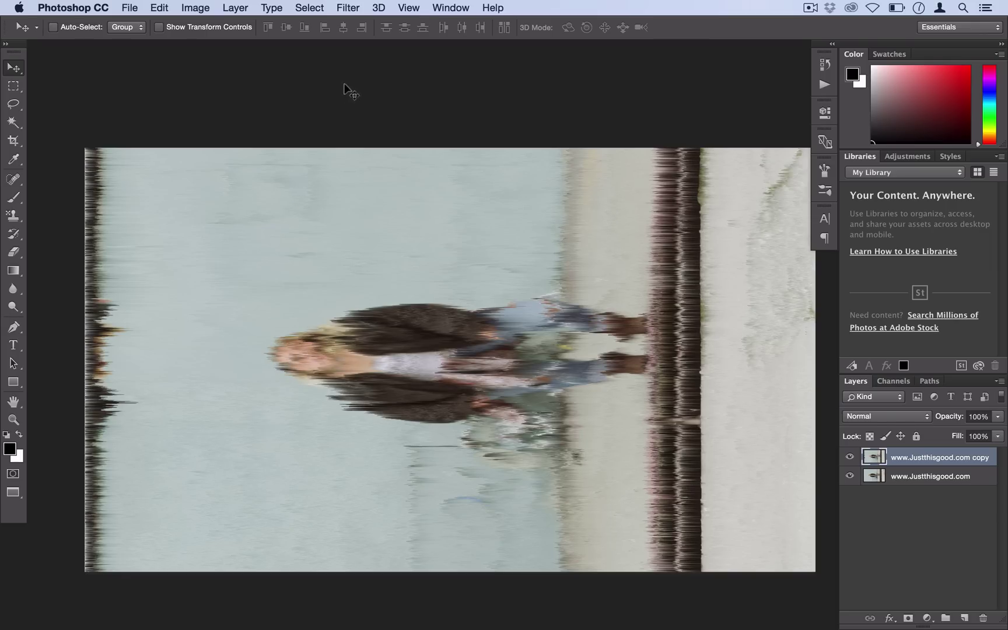
- Rotate the canvas 90° clockwise so the streaks run vertically down the upright woman
click(195, 8)
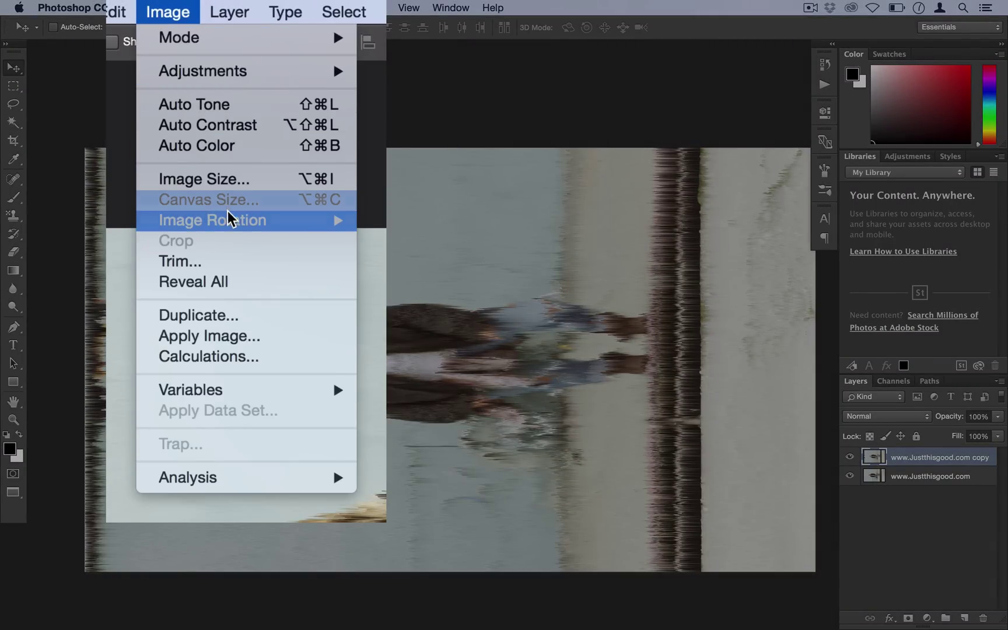
mouse_move(236, 144)
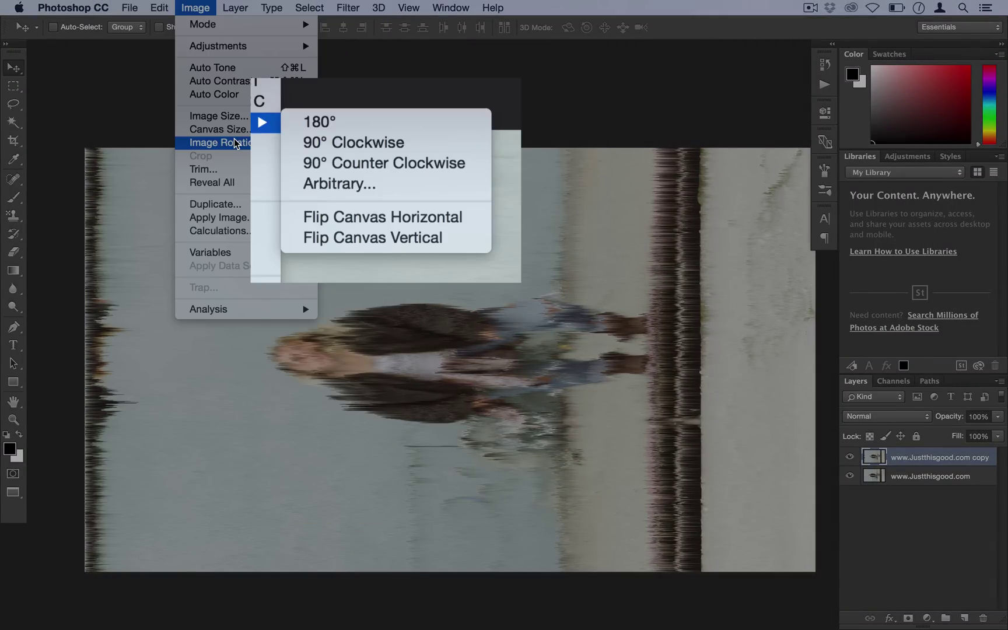
click(338, 142)
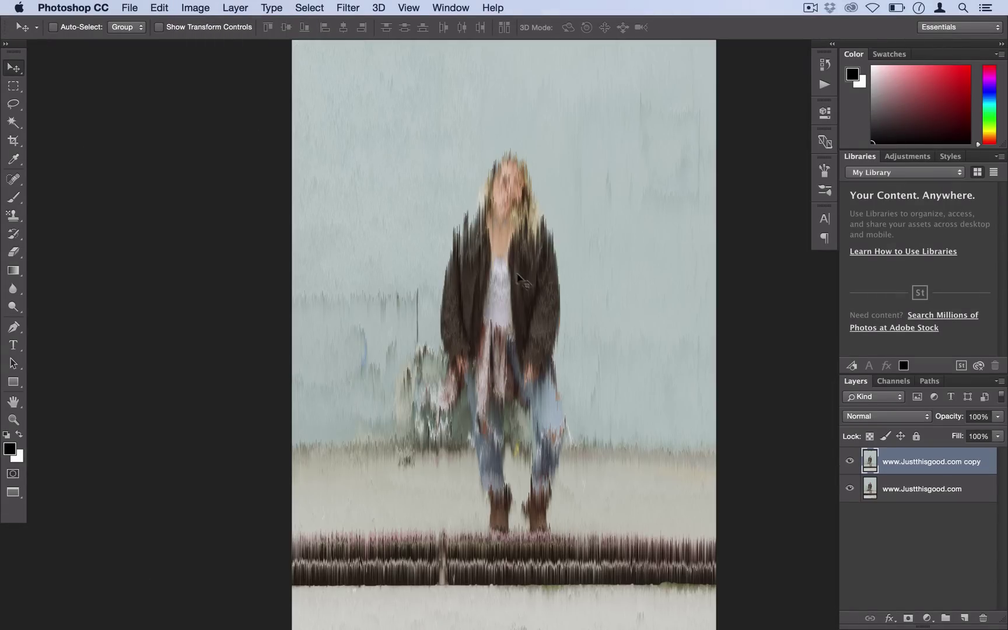
scroll(517, 288, up, 3)
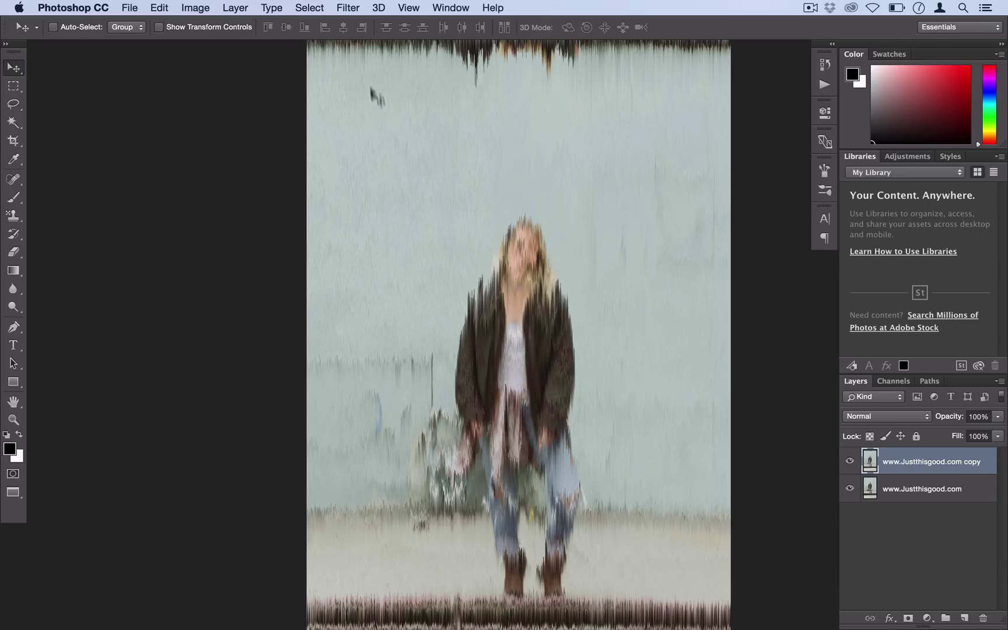
- Add a black Hide All layer mask to the streaked copy layer
click(233, 7)
mouse_move(286, 217)
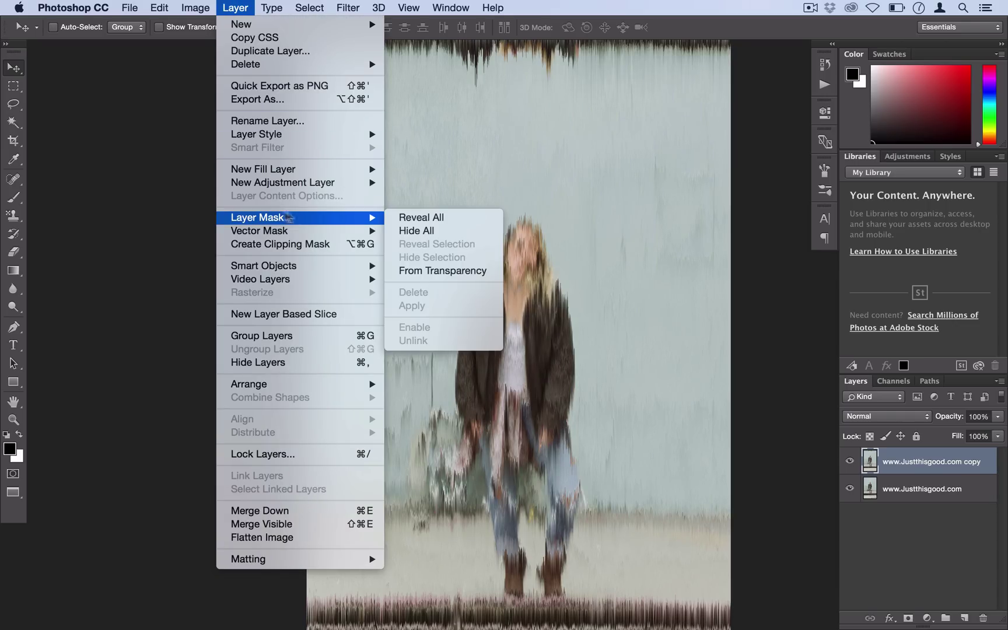
click(454, 228)
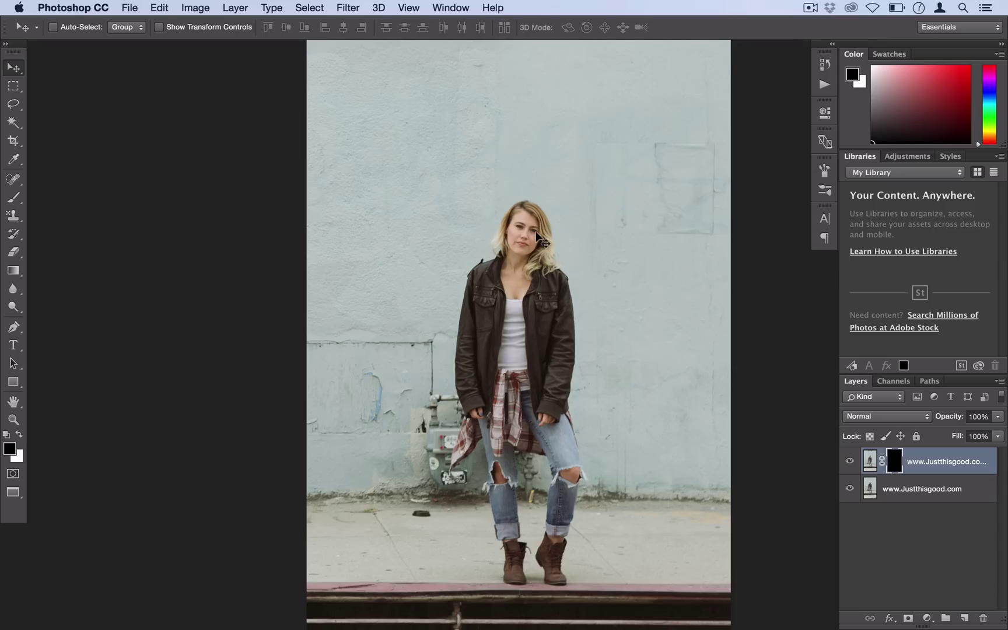
scroll(543, 239, right, 2)
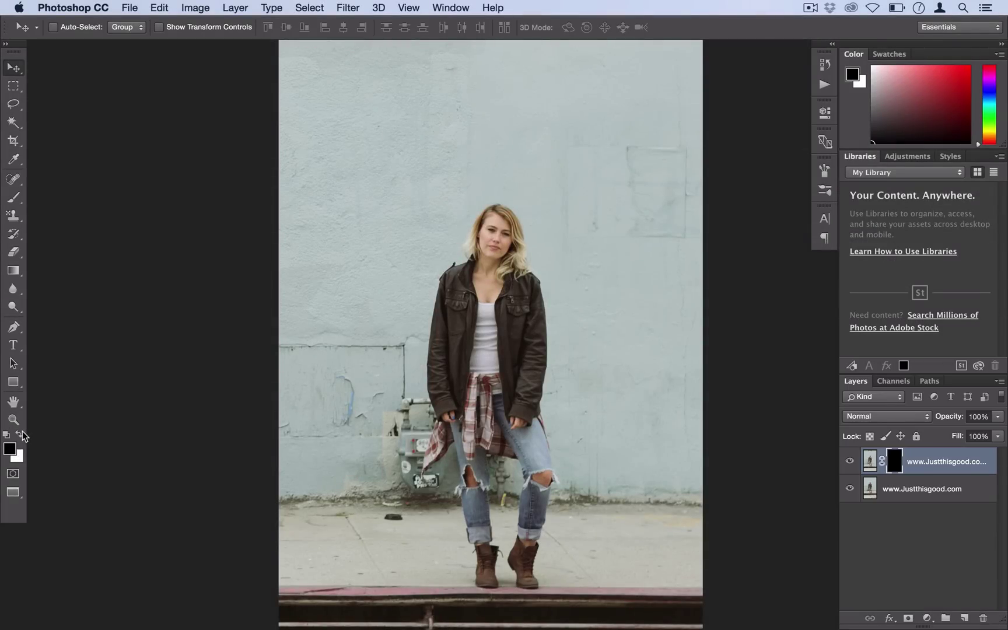
- With white and a soft 54 px brush, paint the mask over her face
click(21, 435)
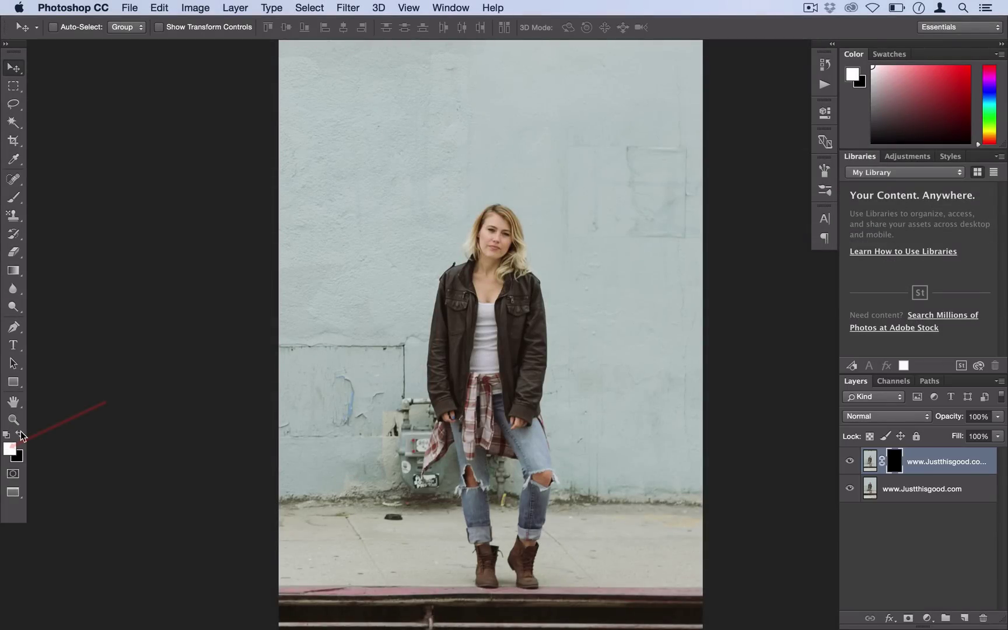
click(13, 197)
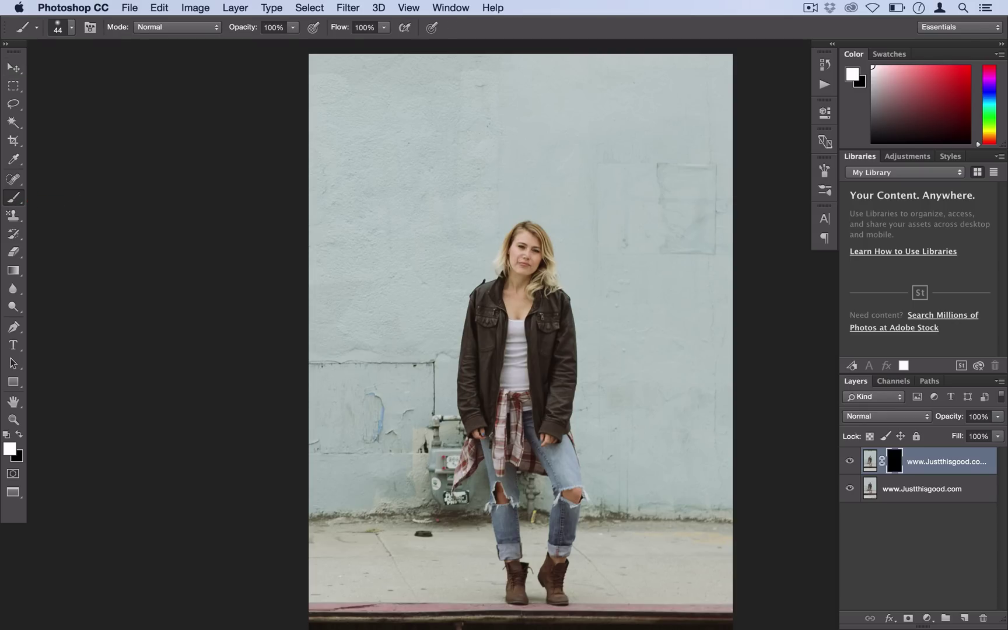
click(71, 30)
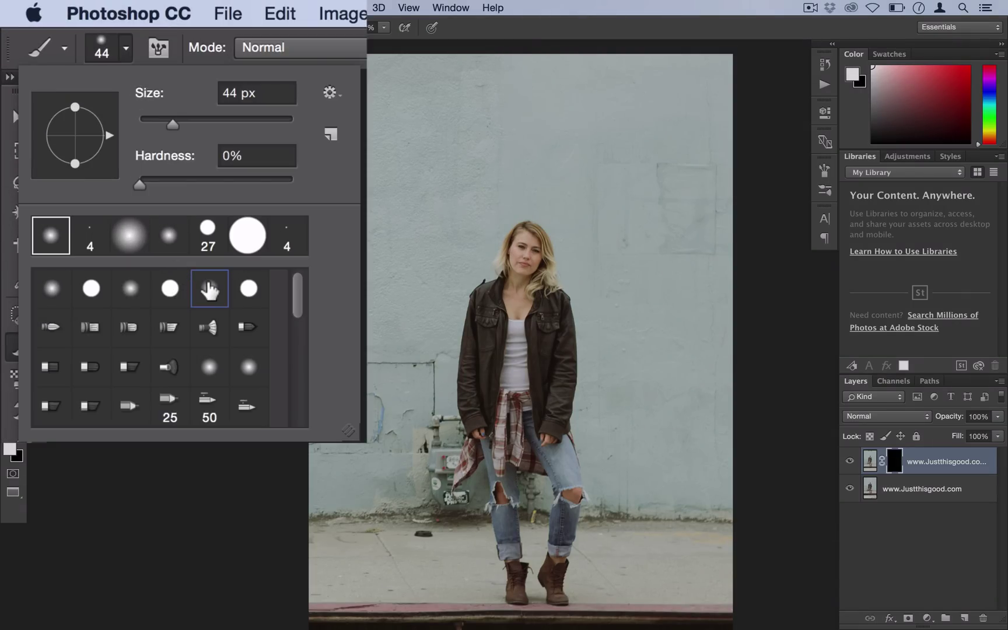
click(188, 123)
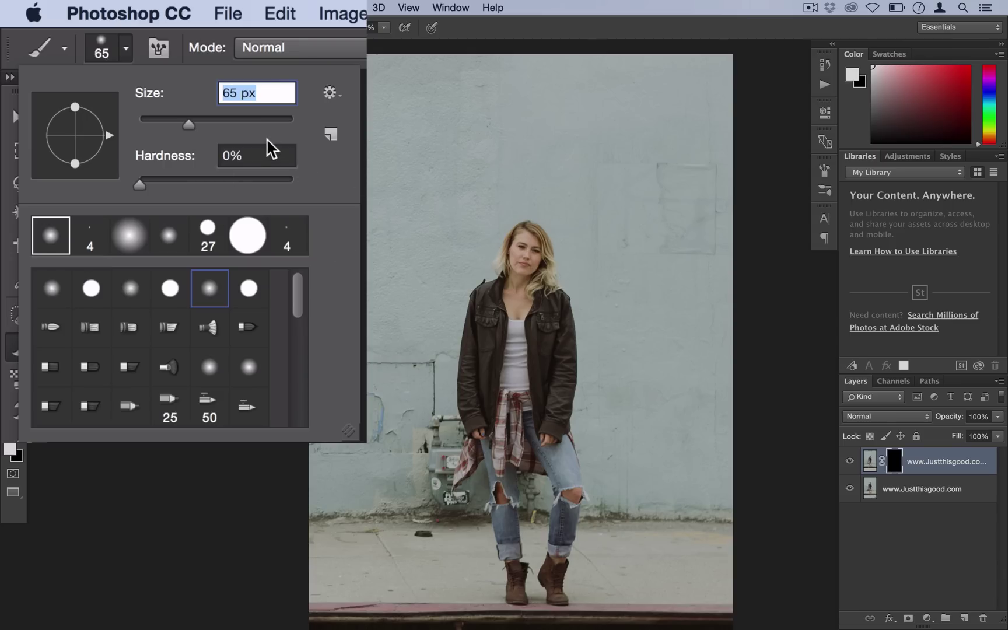
drag(186, 125, 179, 125)
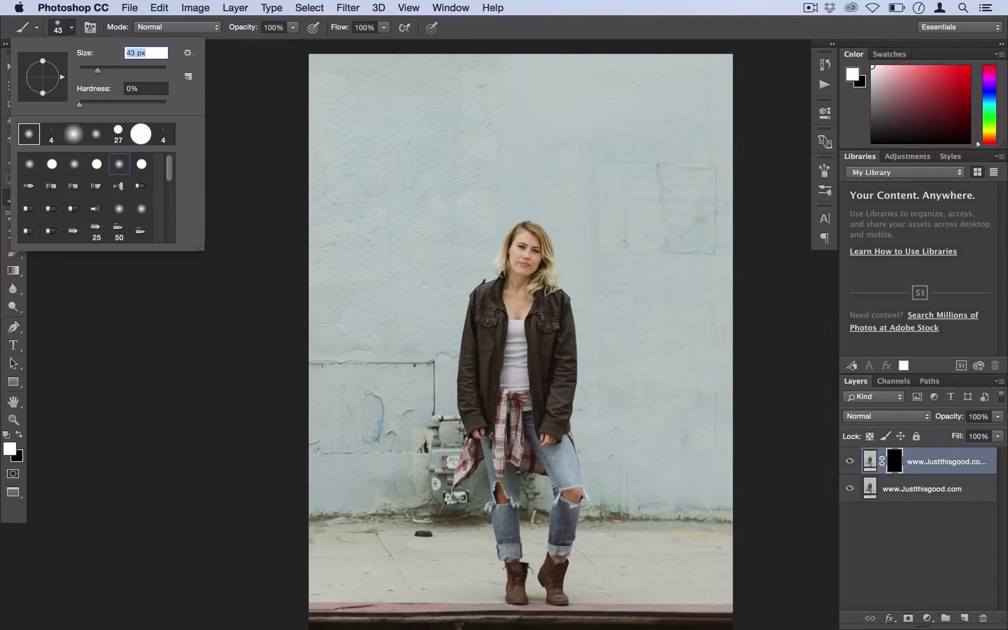
key(Return)
mouse_move(516, 245)
mouse_down()
mouse_move(525, 265)
mouse_move(513, 239)
mouse_move(522, 257)
mouse_up()
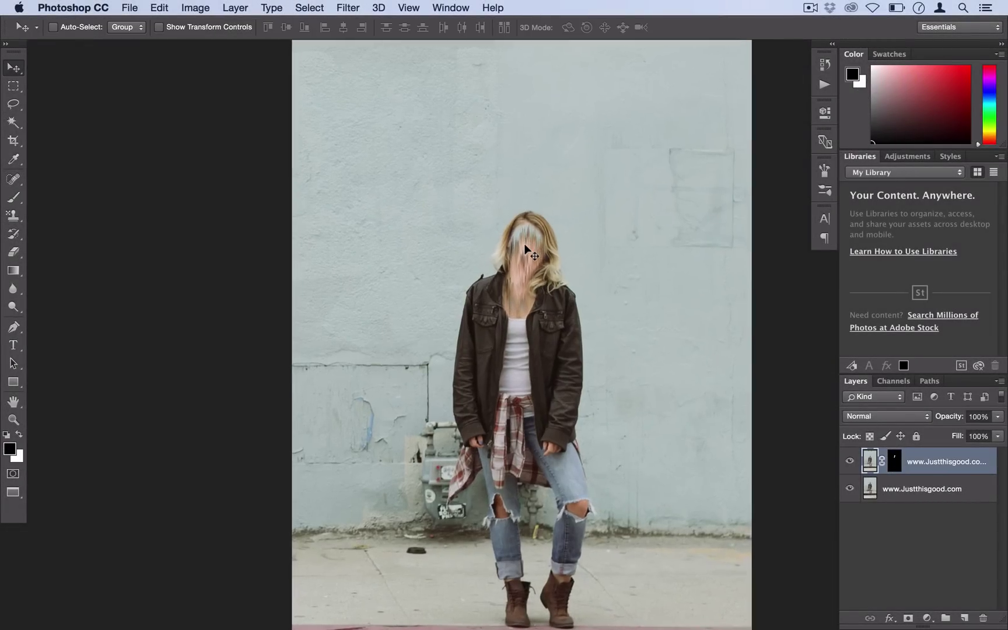
scroll(524, 243, up, 5)
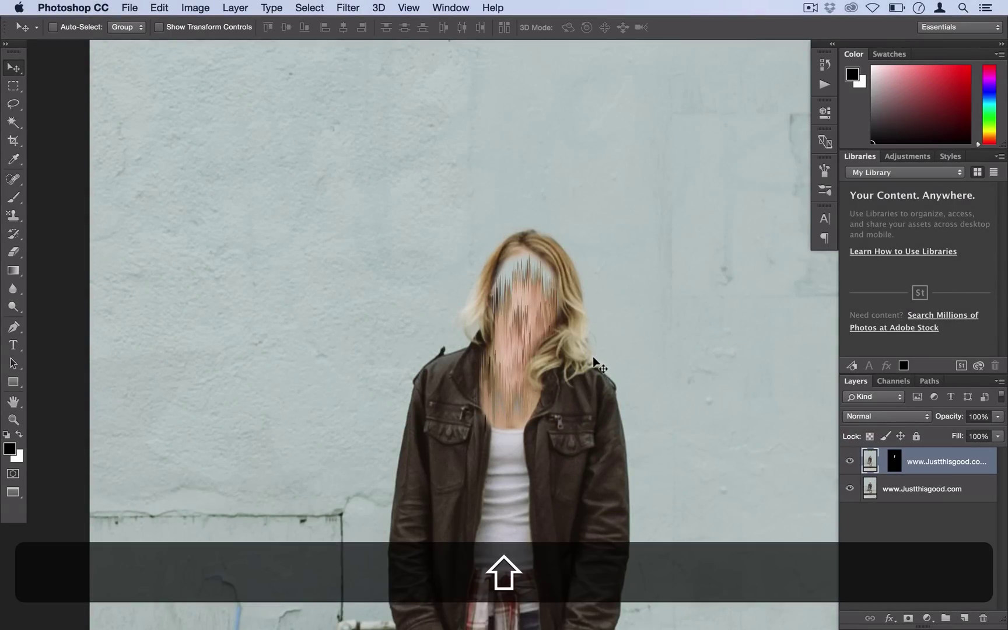
- Drag the streaked copy layer straight up about 0.19 in over her face
drag(593, 358, 594, 322)
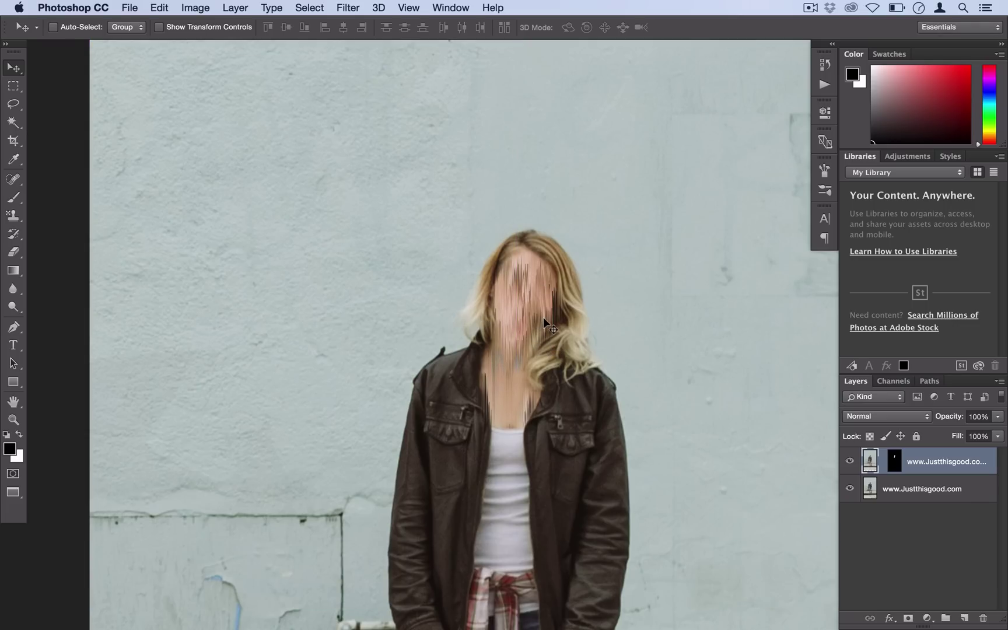
scroll(544, 317, up, 1)
scroll(544, 316, right, 1)
- Zoom out, pick the Brush tool and set black as the foreground colour
key(super+minus)
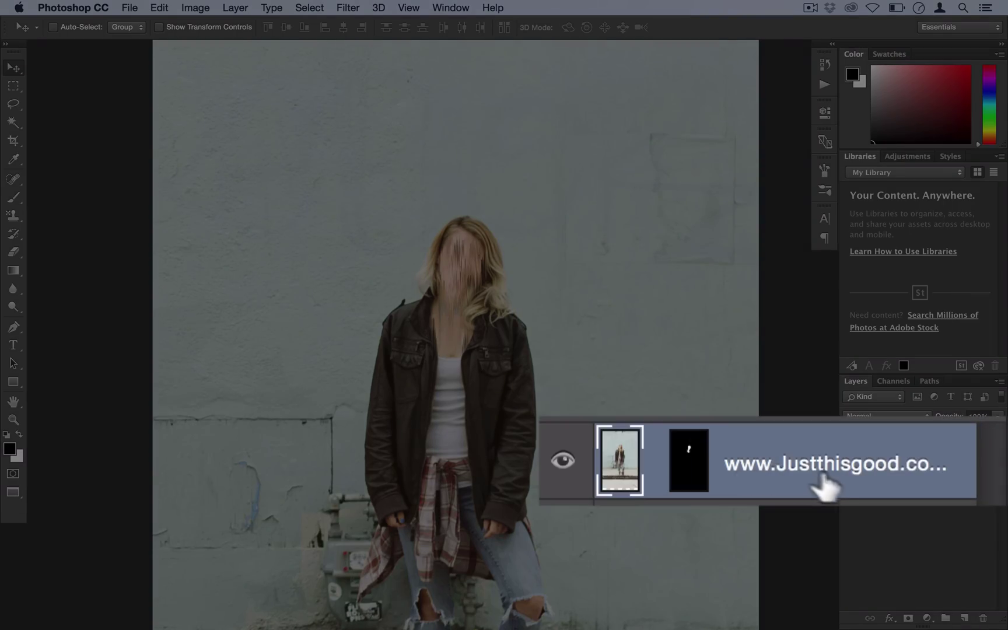
key(x)
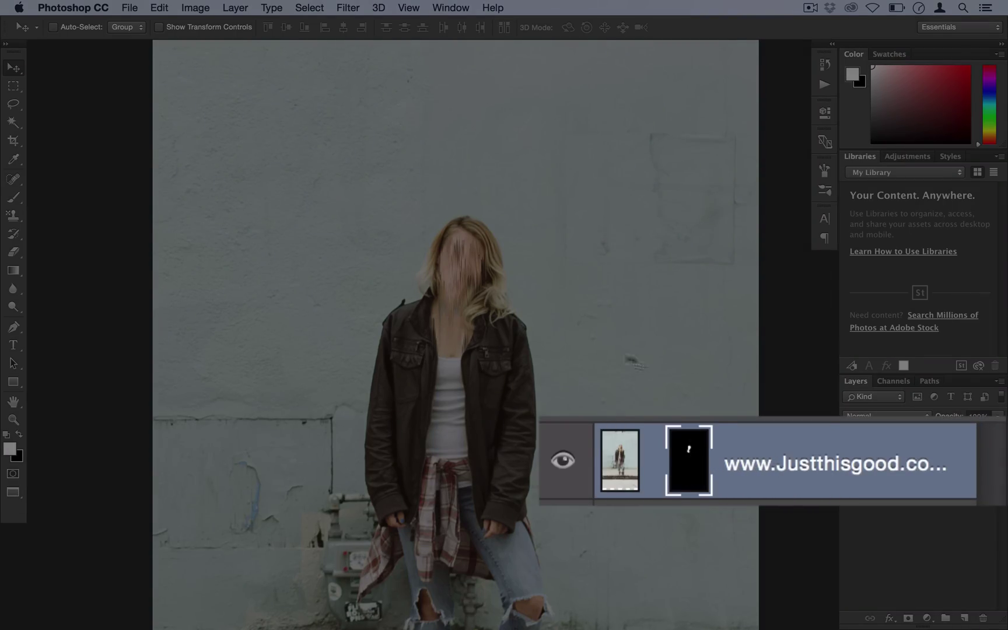
click(12, 199)
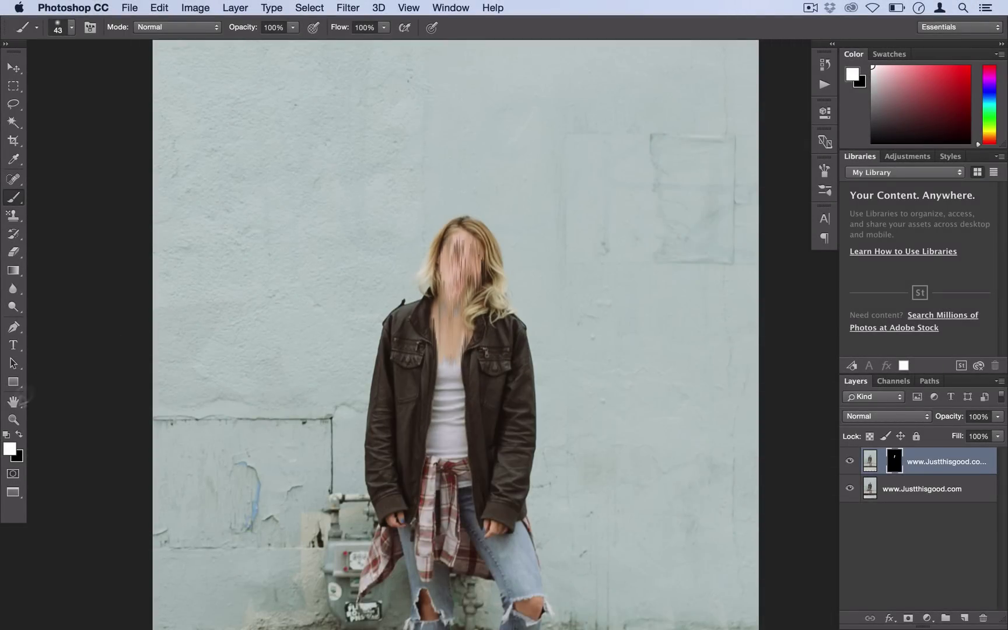
click(19, 434)
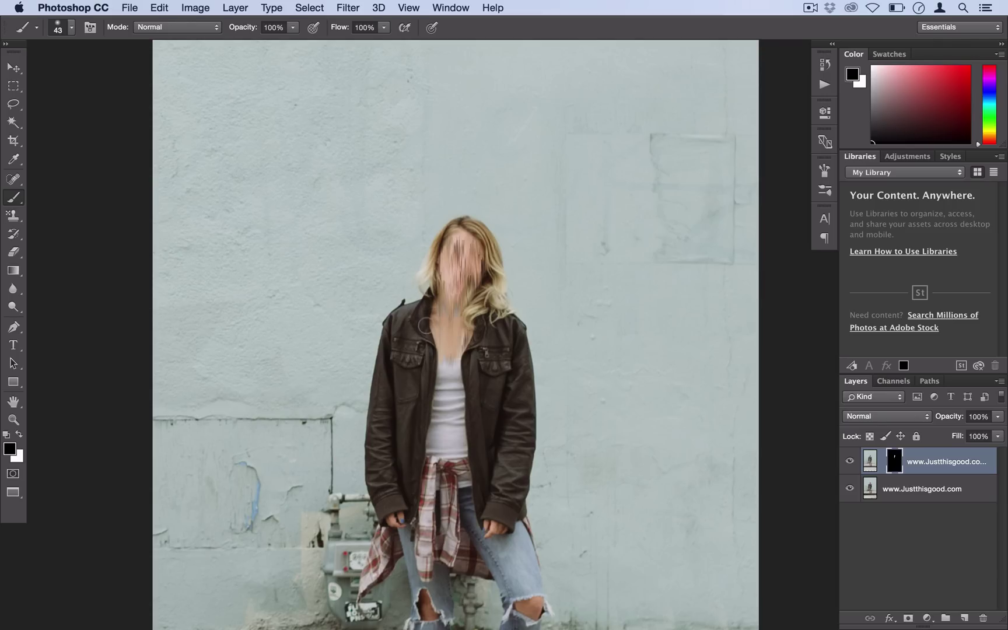
scroll(507, 302, up, 3)
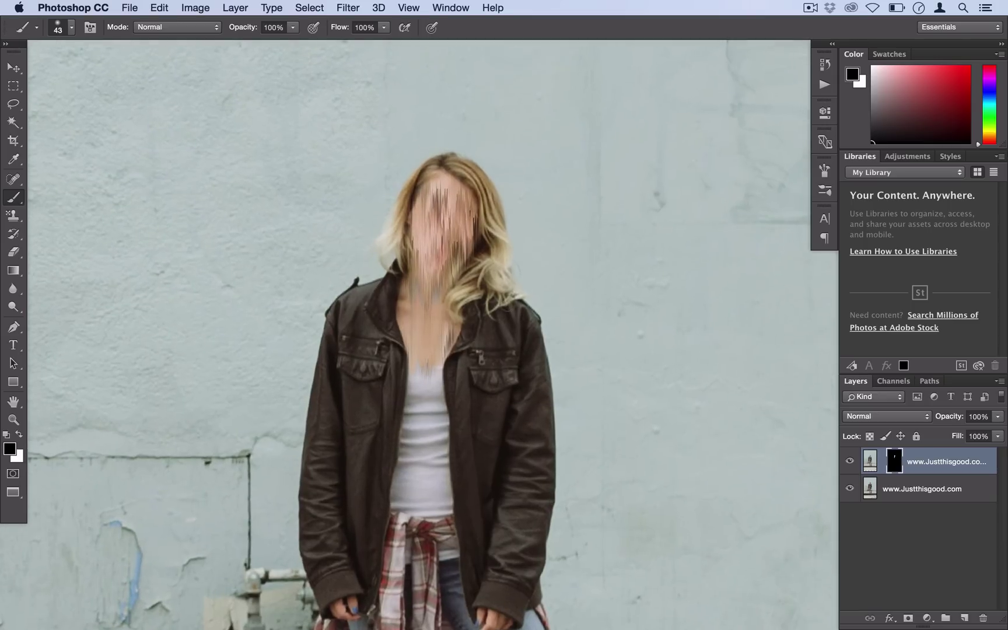